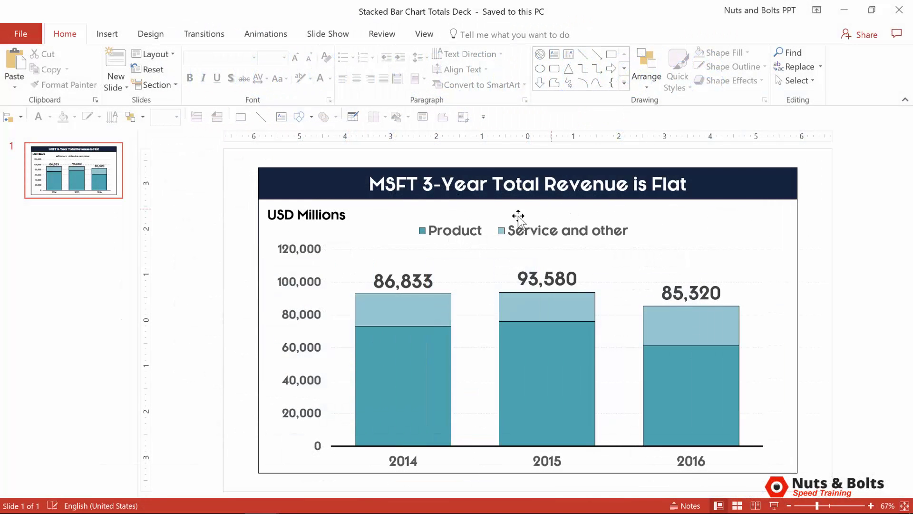
Set the total labels (86,833, 93,580, 85,320) to Center, after trying Inside End and Inside Base.
{"action": "left_click", "coordinate": [401, 273]}
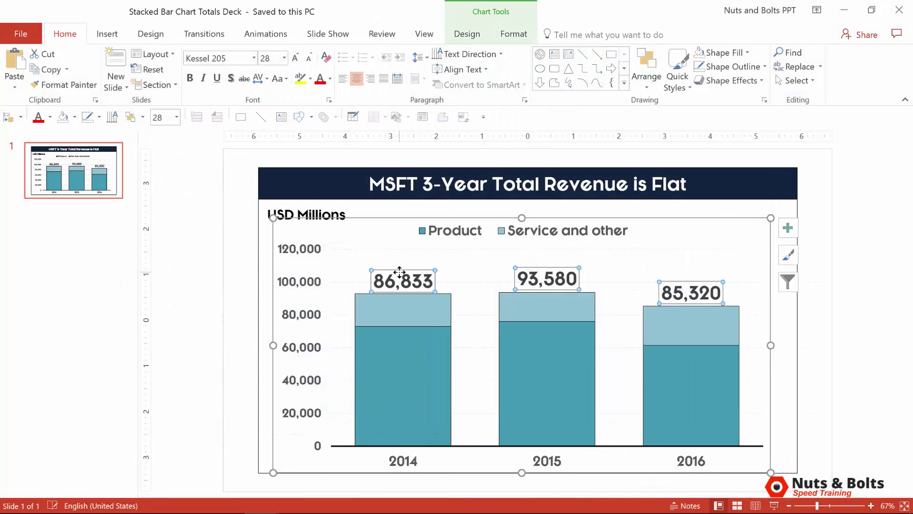
{"action": "double_click", "coordinate": [400, 272]}
{"action": "left_click_drag", "start_coordinate": [547, 124], "coordinate": [527, 98]}
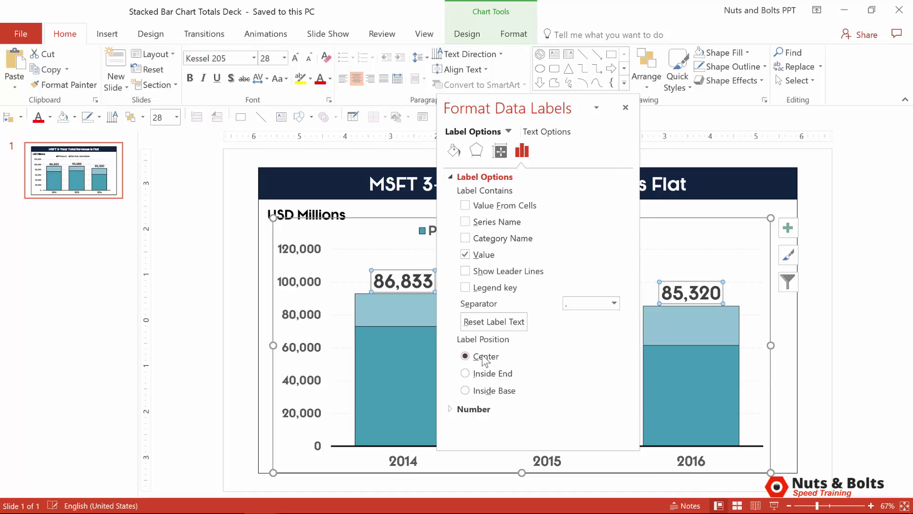
{"action": "left_click", "coordinate": [485, 373]}
{"action": "left_click", "coordinate": [489, 392]}
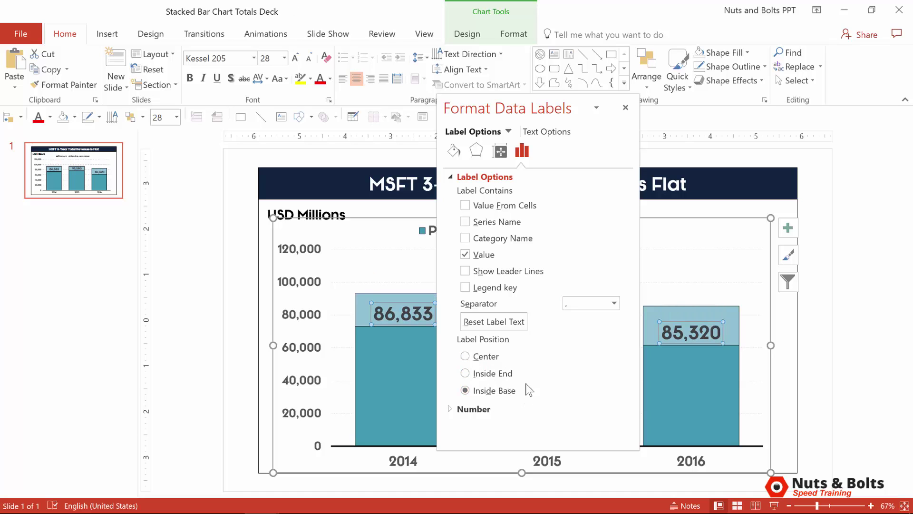
{"action": "left_click", "coordinate": [483, 374]}
{"action": "left_click", "coordinate": [484, 357]}
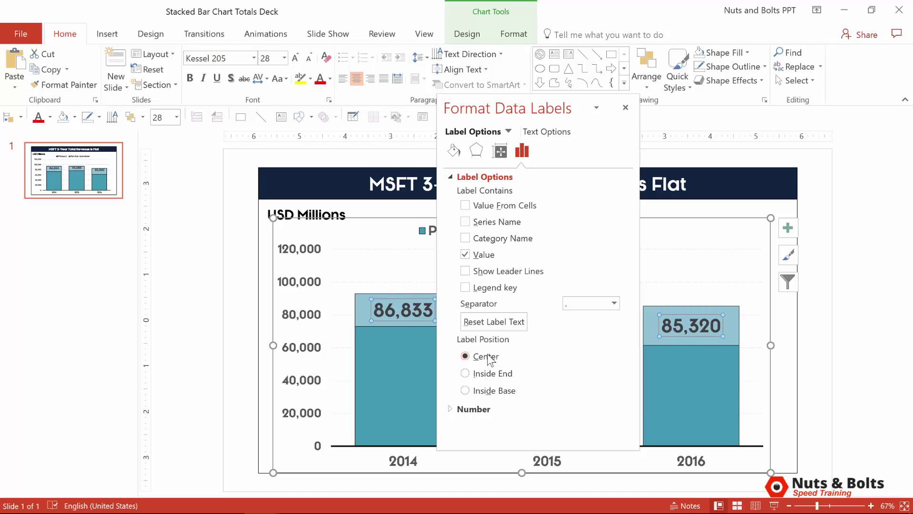
{"action": "left_click", "coordinate": [625, 108]}
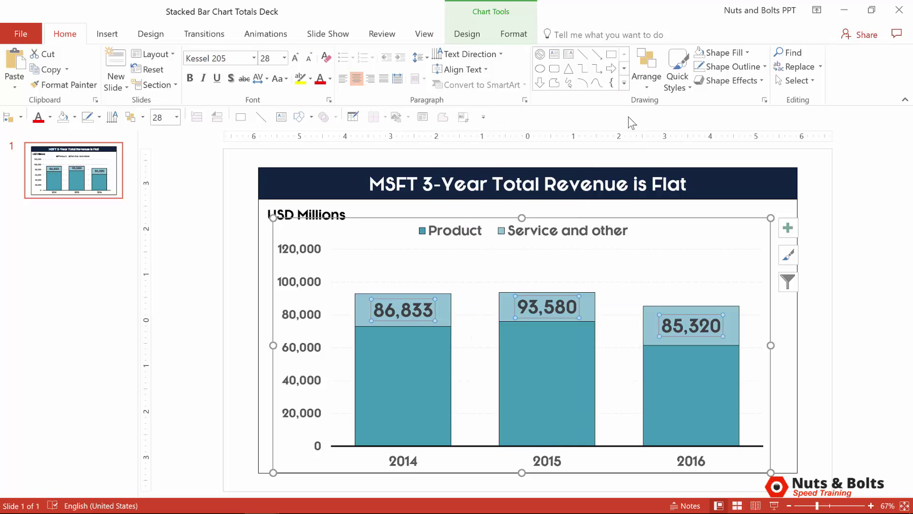
Drag the 86,833, 93,580 and 85,320 labels individually to sit just above their own bars.
{"action": "left_click", "coordinate": [416, 318]}
{"action": "left_click_drag", "start_coordinate": [416, 319], "coordinate": [416, 285]}
{"action": "left_click", "coordinate": [520, 309]}
{"action": "left_click_drag", "start_coordinate": [529, 318], "coordinate": [529, 289]}
{"action": "left_click", "coordinate": [673, 335]}
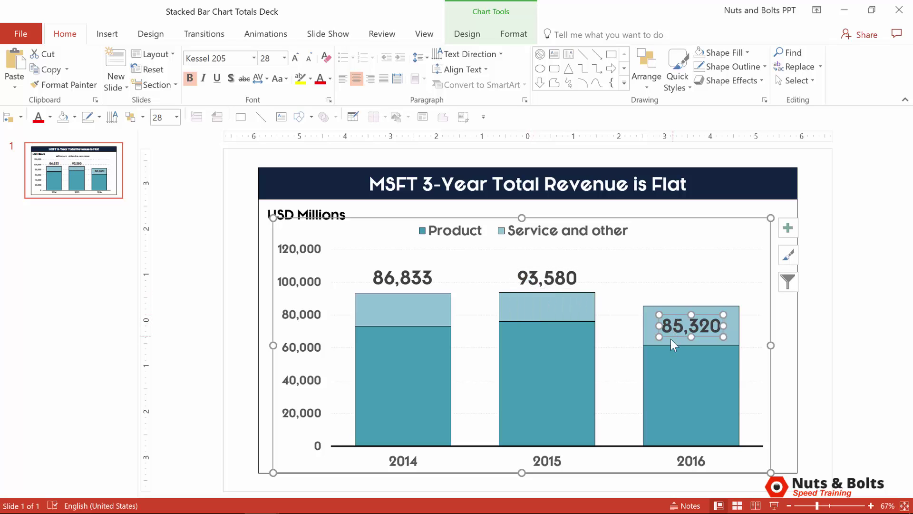
{"action": "left_click_drag", "start_coordinate": [673, 336], "coordinate": [669, 297]}
{"action": "left_click", "coordinate": [530, 270]}
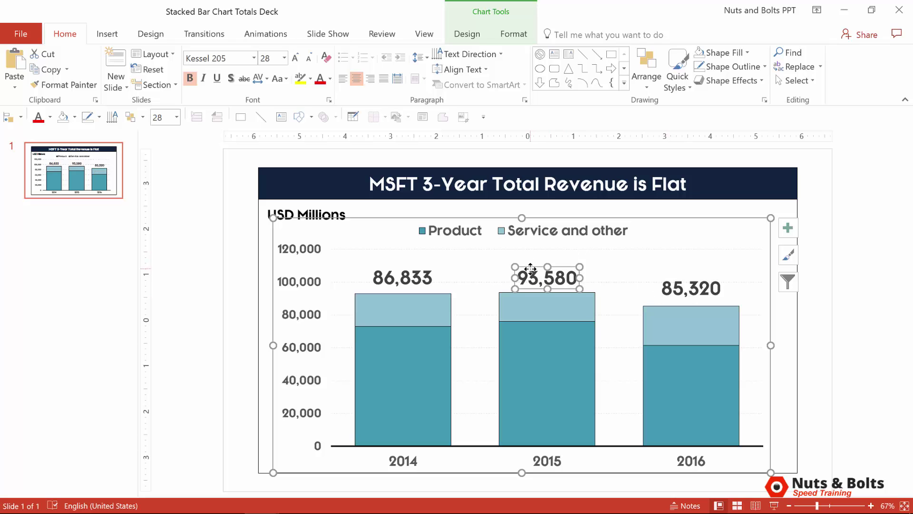
{"action": "left_click_drag", "start_coordinate": [531, 269], "coordinate": [527, 263]}
{"action": "right_click", "coordinate": [401, 315]}
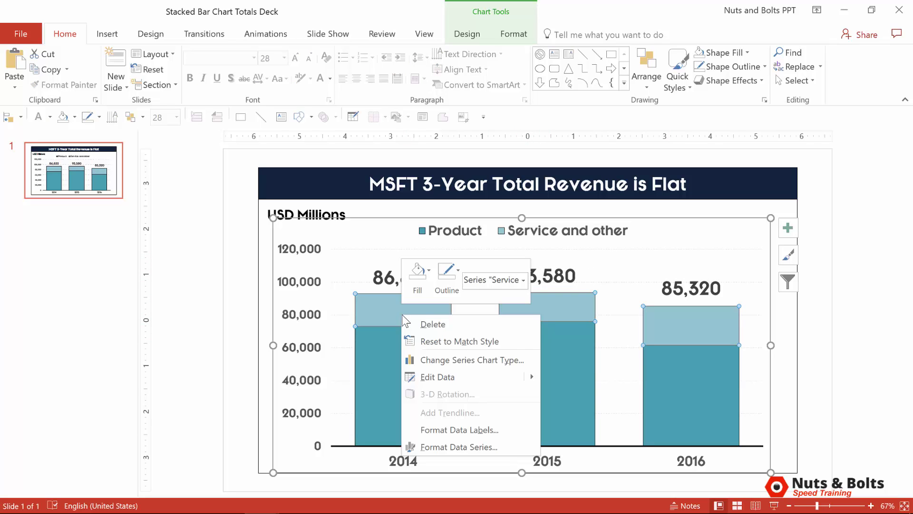
In the chart data sheet, change cell B3 (2014 Service and other) to 10,000.
{"action": "left_click", "coordinate": [451, 376]}
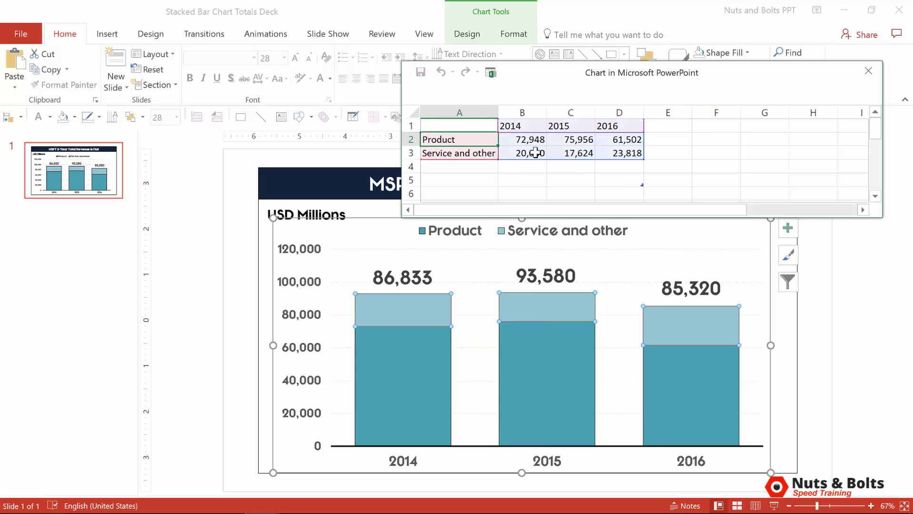
{"action": "left_click", "coordinate": [536, 152]}
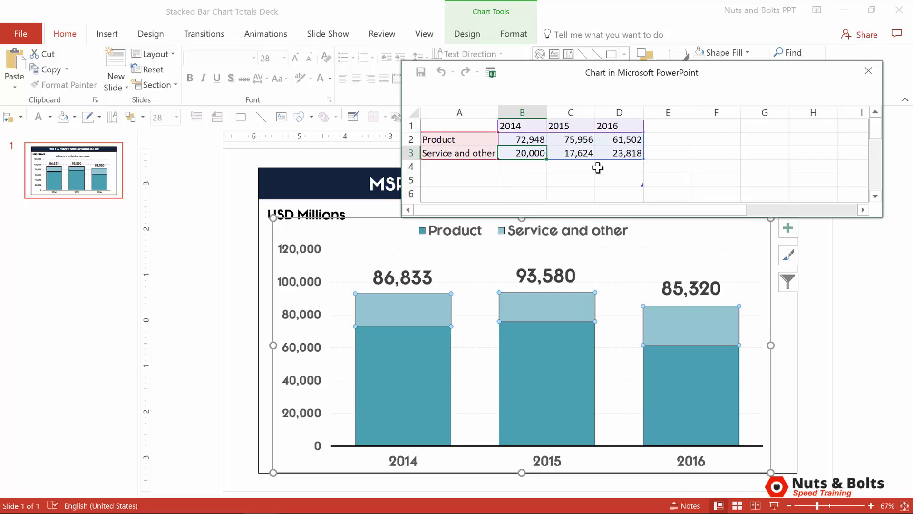
{"action": "type", "text": "10"}
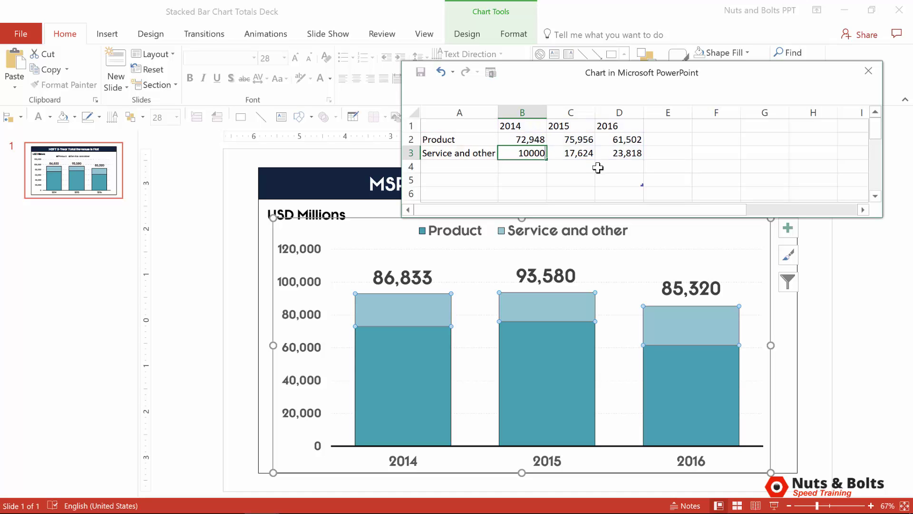
{"action": "key", "text": "Return"}
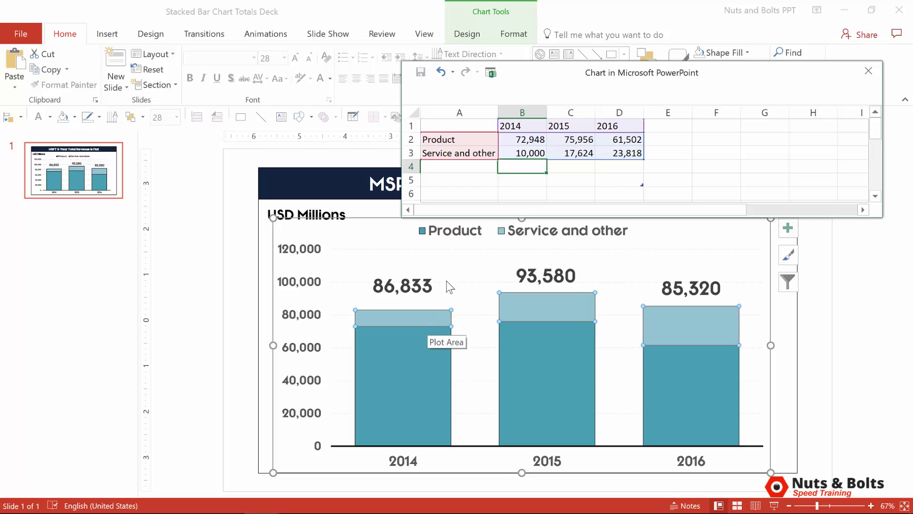
{"action": "left_click", "coordinate": [431, 286]}
{"action": "left_click", "coordinate": [868, 71]}
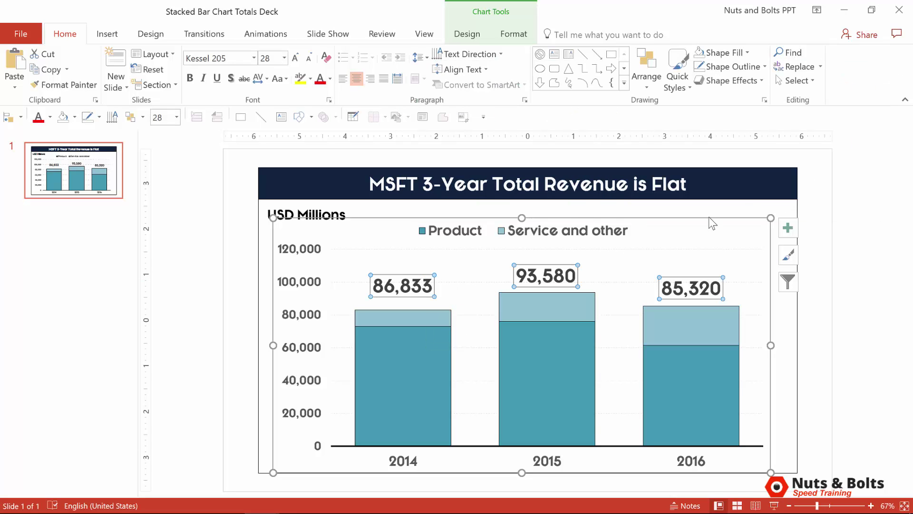
Drop the 86,833 label above the shortened 2014 bar, then delete all three total labels.
{"action": "mouse_move", "coordinate": [414, 279]}
{"action": "left_mouse_down"}
{"action": "mouse_move", "coordinate": [404, 255]}
{"action": "mouse_move", "coordinate": [423, 265]}
{"action": "mouse_move", "coordinate": [404, 286]}
{"action": "left_mouse_up"}
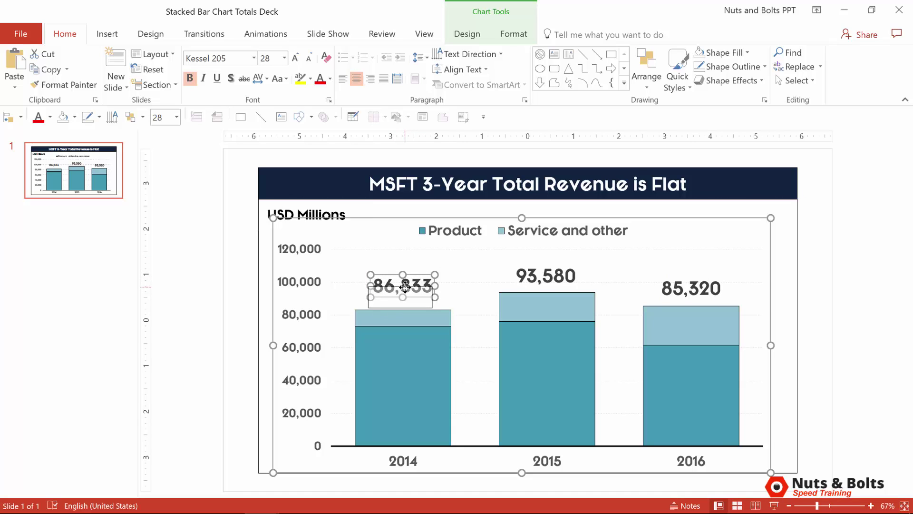
{"action": "left_click_drag", "start_coordinate": [405, 287], "coordinate": [404, 286]}
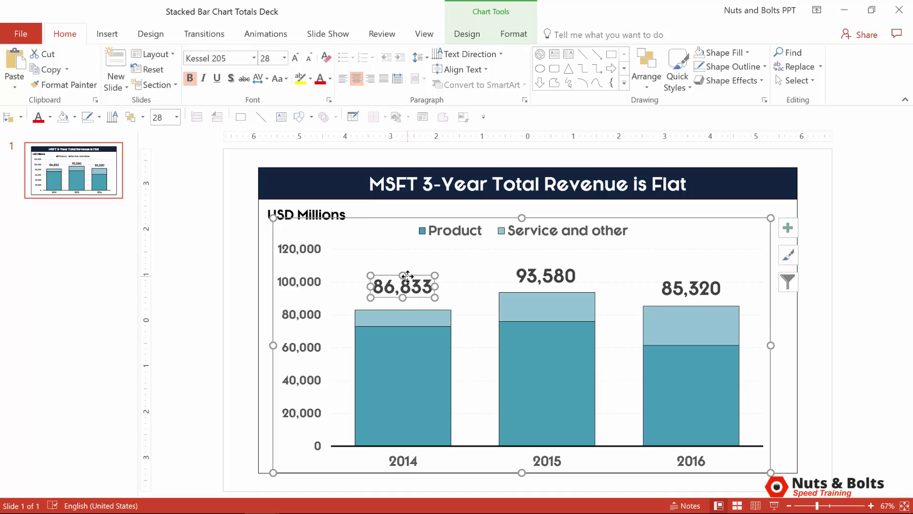
{"action": "left_click", "coordinate": [837, 293]}
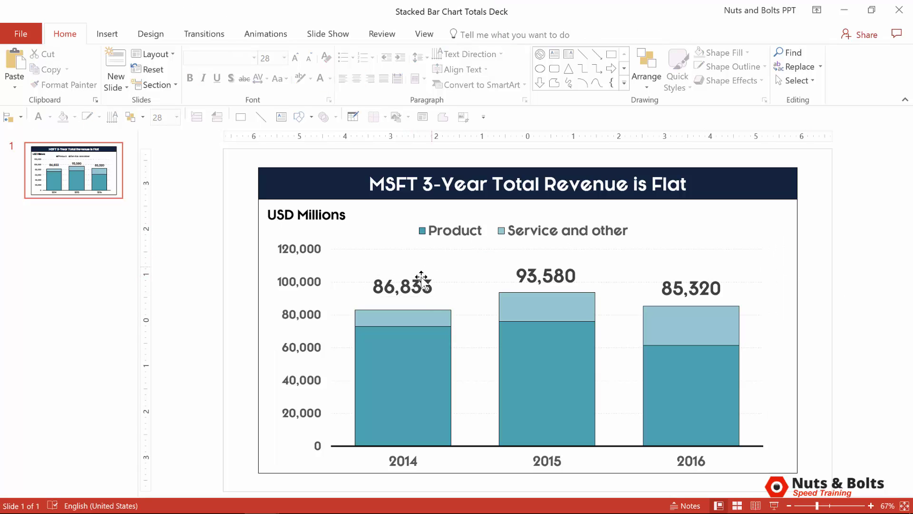
{"action": "left_click", "coordinate": [405, 291]}
{"action": "key", "text": "Delete"}
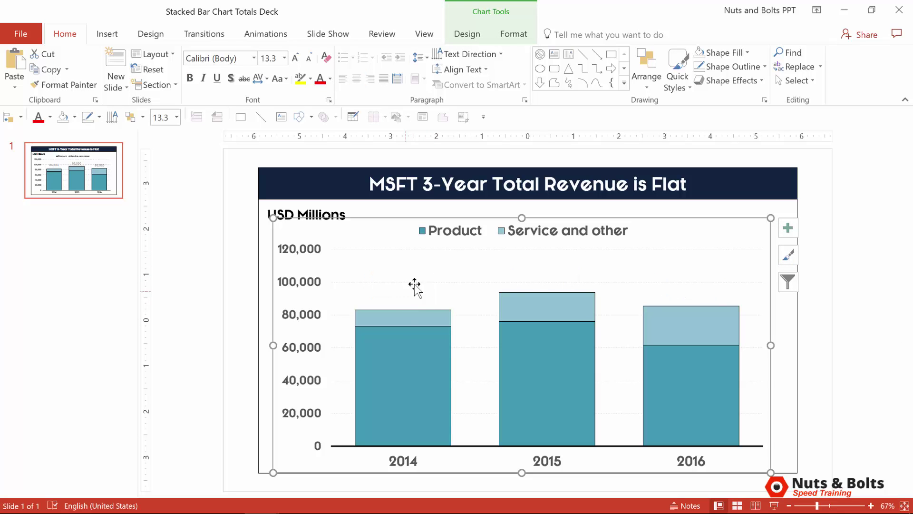
Add a 'Total' row label in cell A4 of the chart data sheet.
{"action": "right_click", "coordinate": [407, 322]}
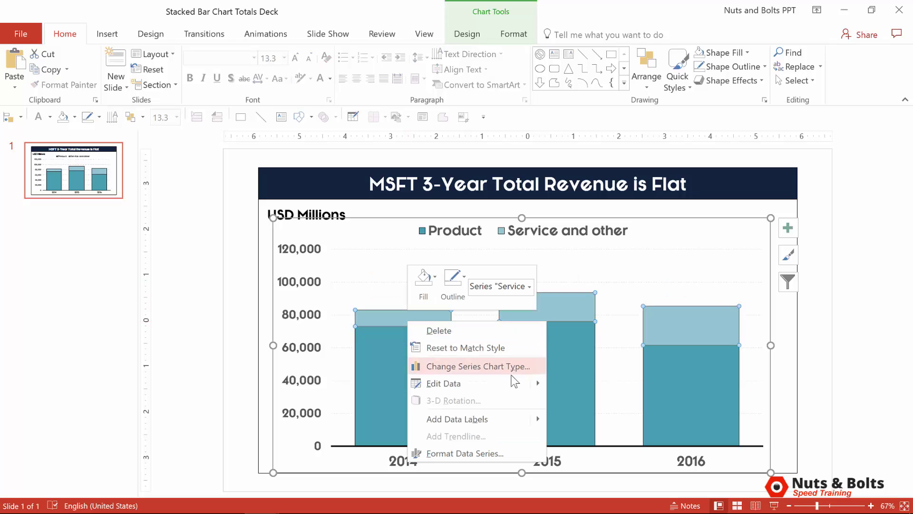
{"action": "left_click", "coordinate": [461, 386]}
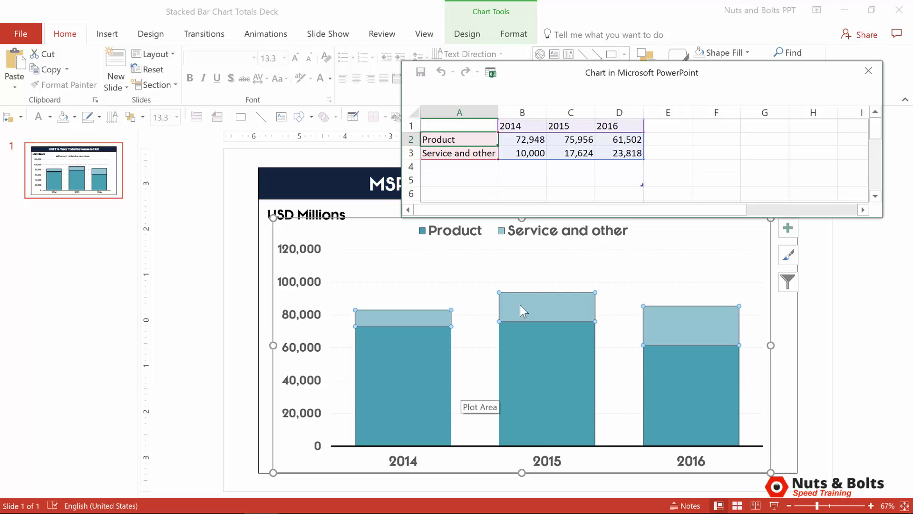
{"action": "left_click", "coordinate": [488, 167]}
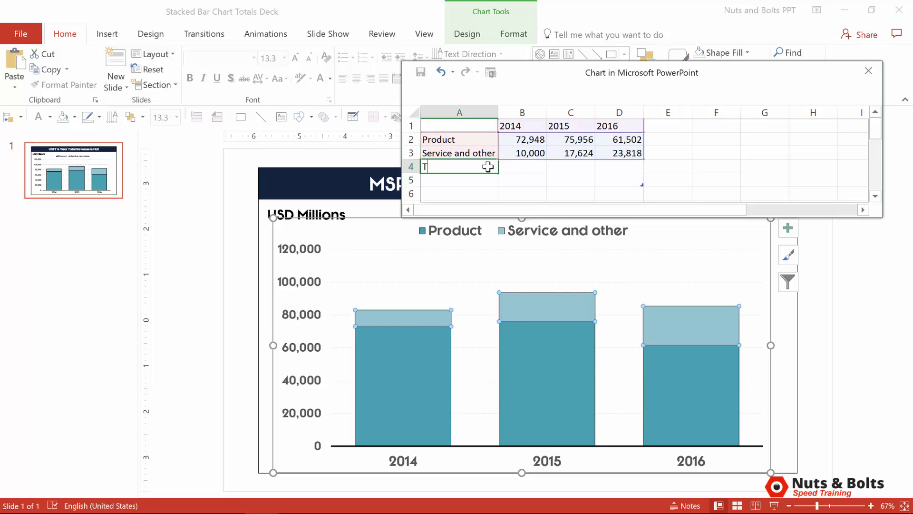
{"action": "type", "text": "Total"}
{"action": "key", "text": "Tab"}
Enter =SUM(B2:B3) in B4 and fill it right across to D4.
{"action": "type", "text": "=sum("}
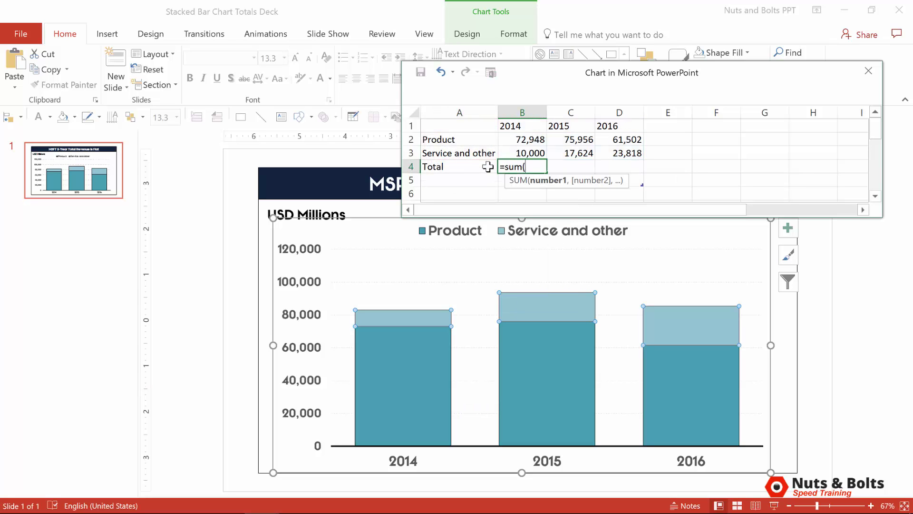
{"action": "key", "text": "Up"}
{"action": "key", "text": "shift+Up"}
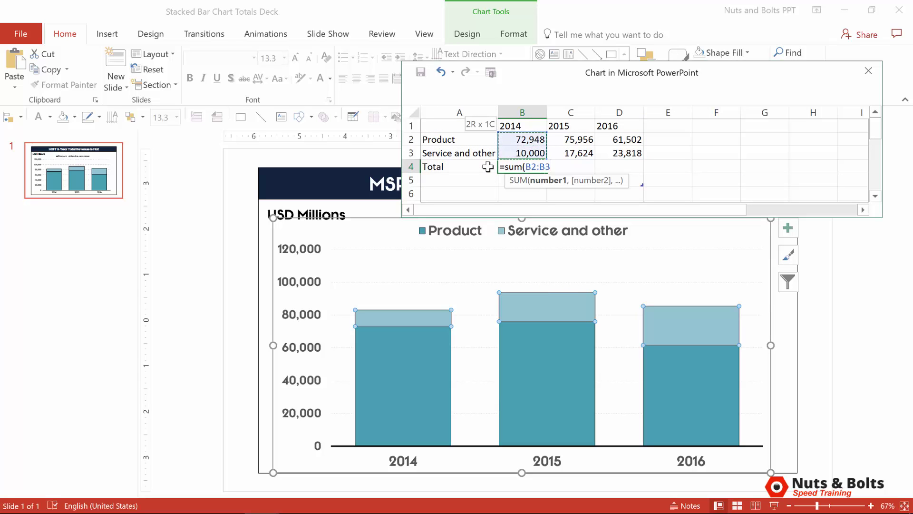
{"action": "key", "text": "Return"}
{"action": "key", "text": "Up"}
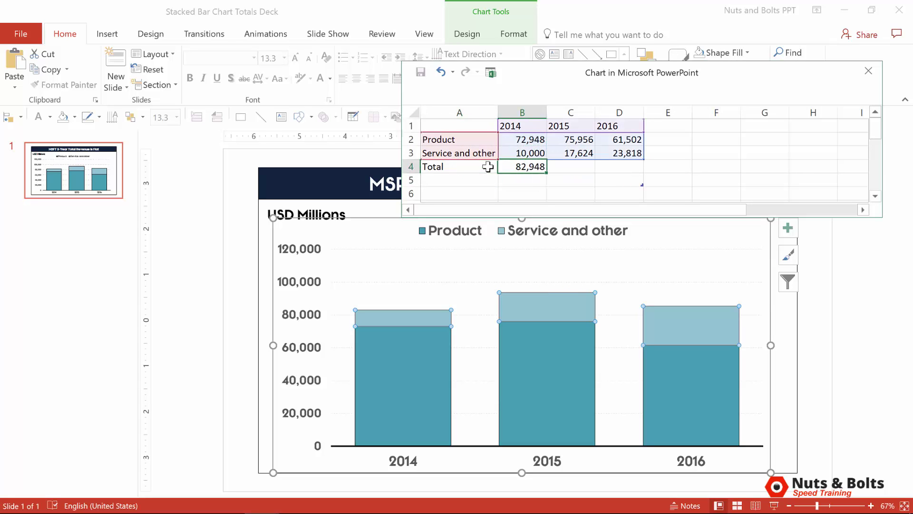
{"action": "key", "text": "shift+Right"}
{"action": "key", "text": "shift+Right"}
{"action": "key", "text": "ctrl+r"}
Test the formula with a 30,000 value, undo it, and extend the chart range to row 4.
{"action": "left_click", "coordinate": [525, 154]}
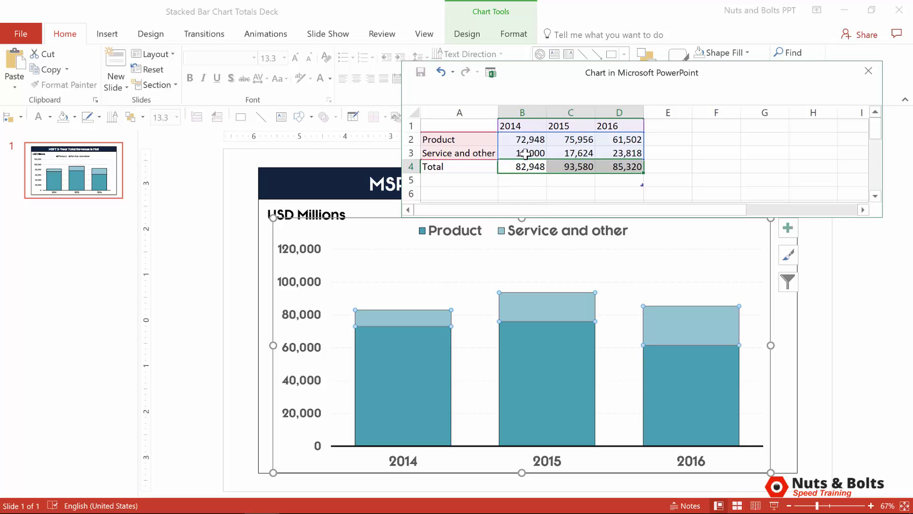
{"action": "key", "text": "BackSpace"}
{"action": "type", "text": "30,000"}
{"action": "key", "text": "Return"}
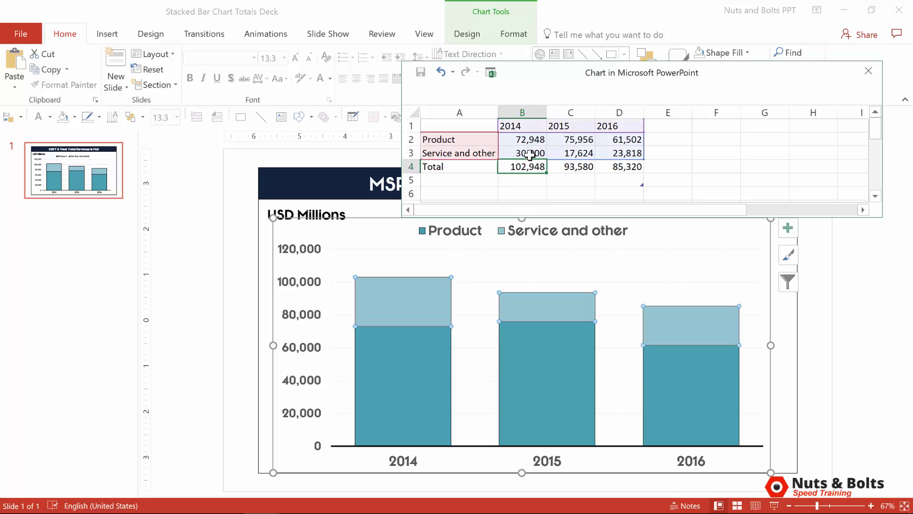
{"action": "key", "text": "ctrl+z"}
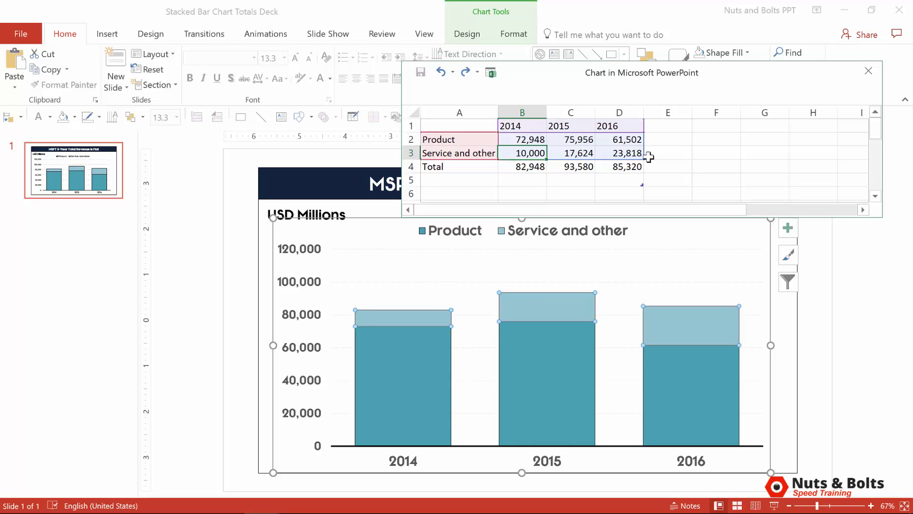
{"action": "left_click", "coordinate": [640, 153]}
{"action": "left_click_drag", "start_coordinate": [643, 160], "coordinate": [643, 173]}
{"action": "left_click_drag", "start_coordinate": [471, 167], "coordinate": [630, 166]}
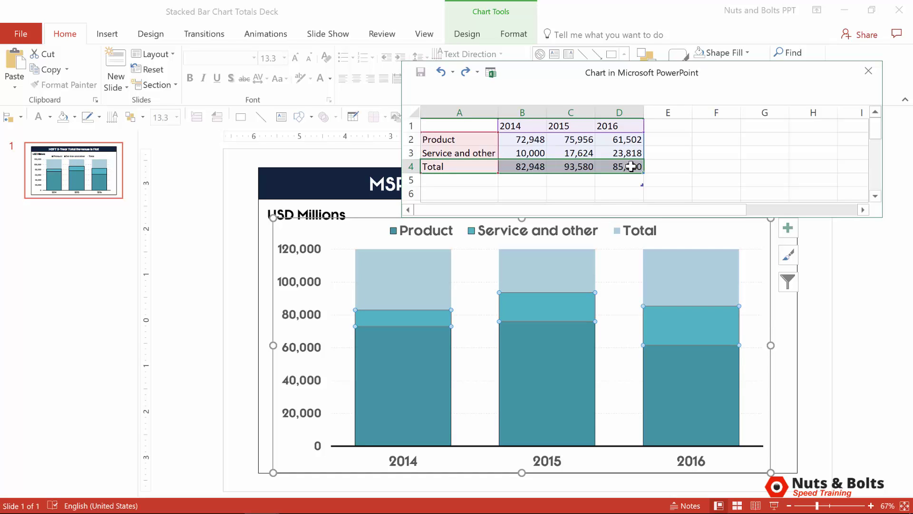
Reset the value axis maximum to automatic so the chart scales to 200,000.
{"action": "left_click", "coordinate": [868, 71]}
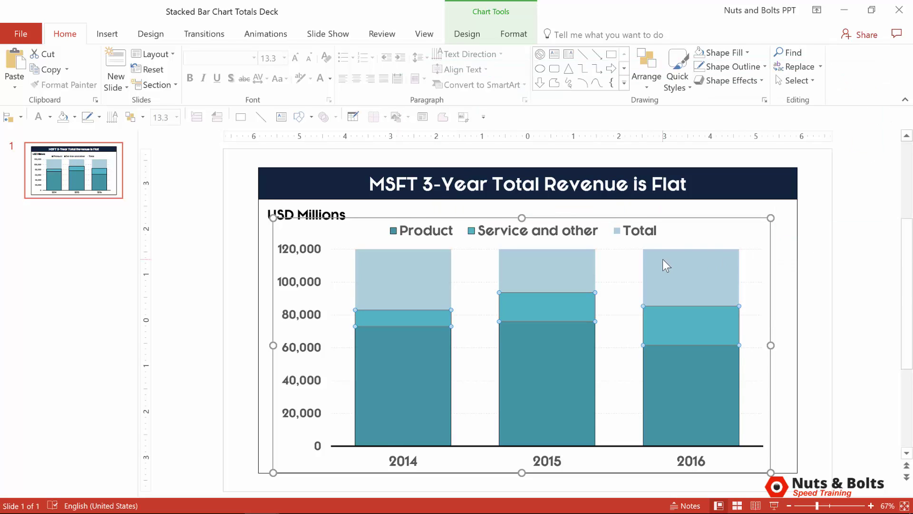
{"action": "left_click", "coordinate": [675, 244]}
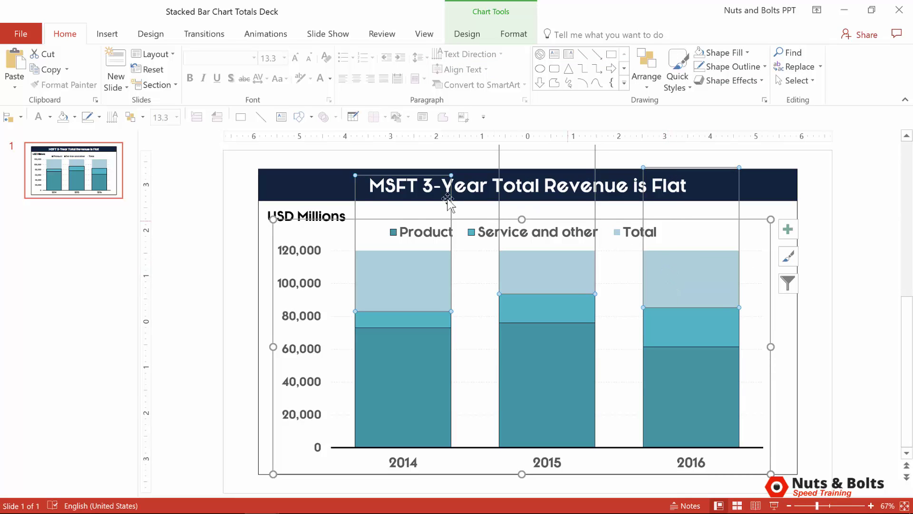
{"action": "left_click", "coordinate": [306, 252]}
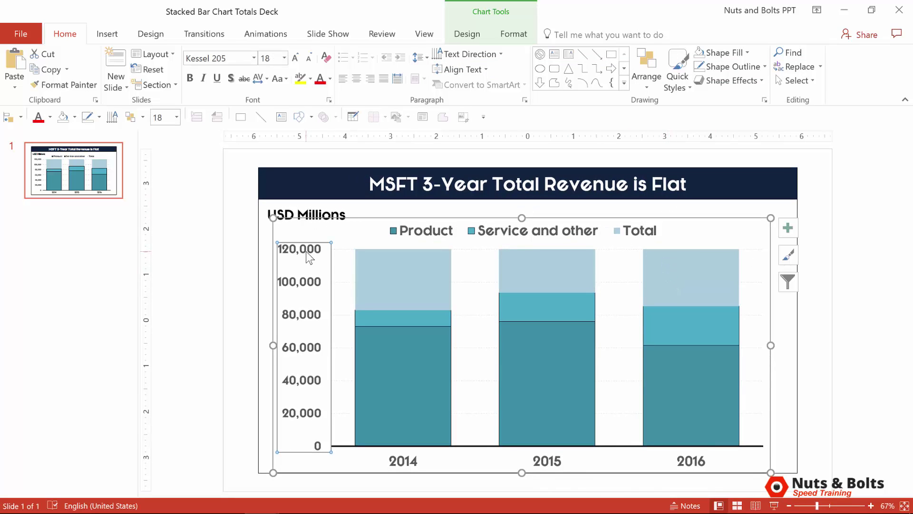
{"action": "key", "text": "ctrl+1"}
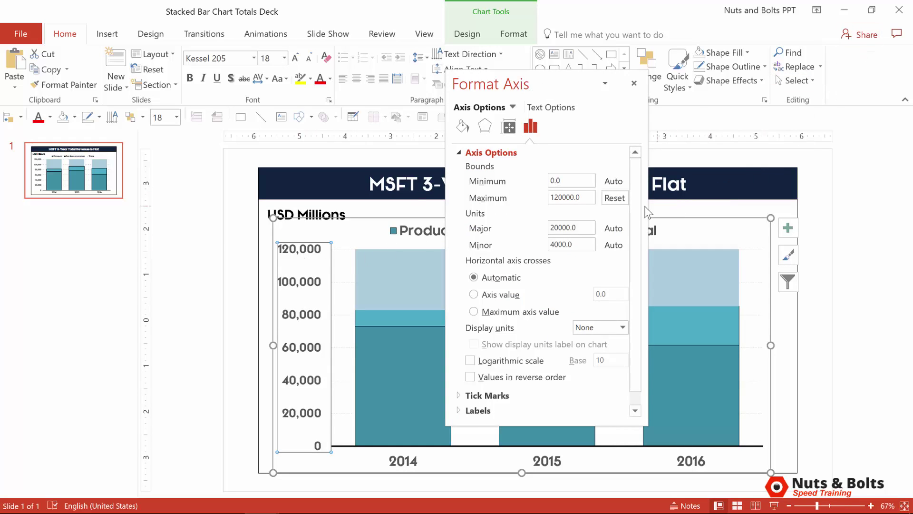
{"action": "left_click", "coordinate": [615, 198]}
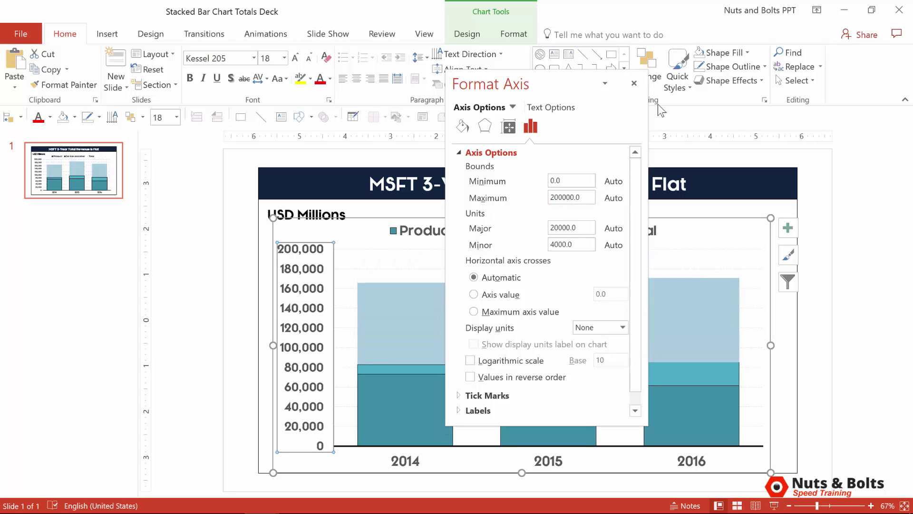
{"action": "left_click", "coordinate": [633, 84]}
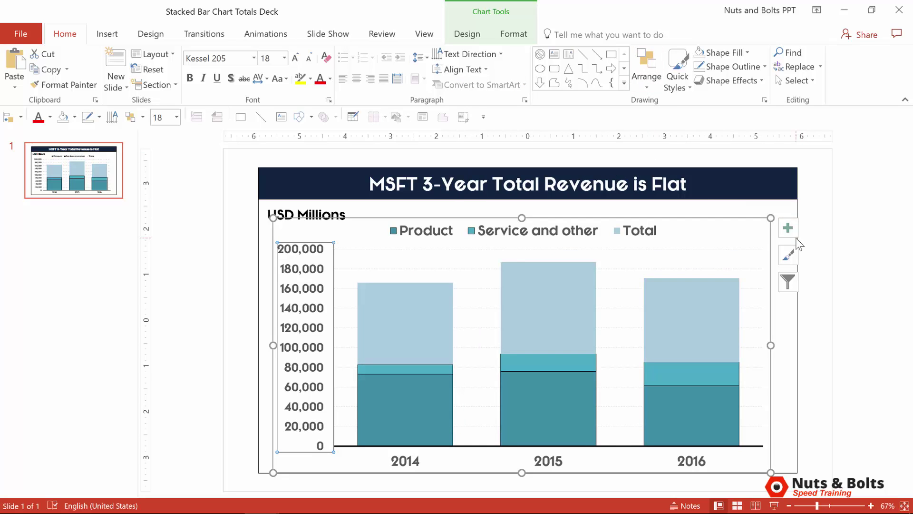
Add data labels to the Product, Service and other, and Total series.
{"action": "right_click", "coordinate": [373, 403]}
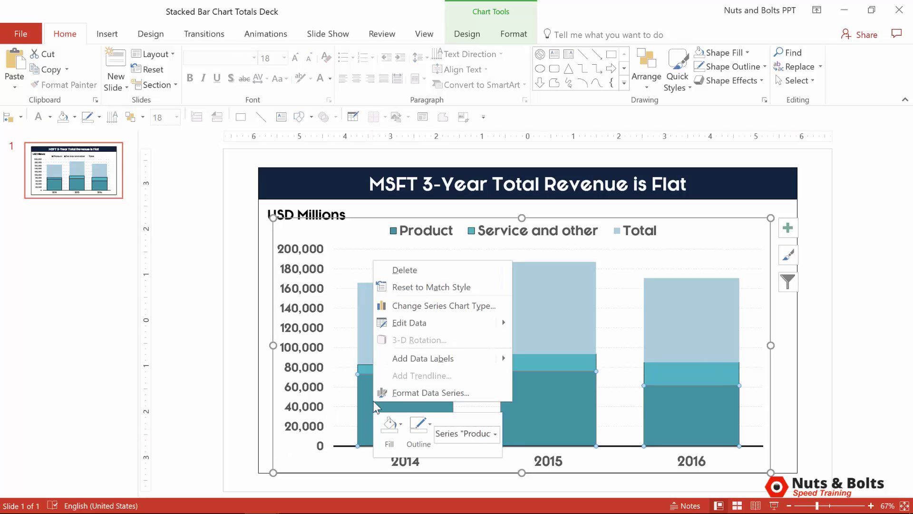
{"action": "left_click", "coordinate": [457, 358]}
{"action": "right_click", "coordinate": [403, 371]}
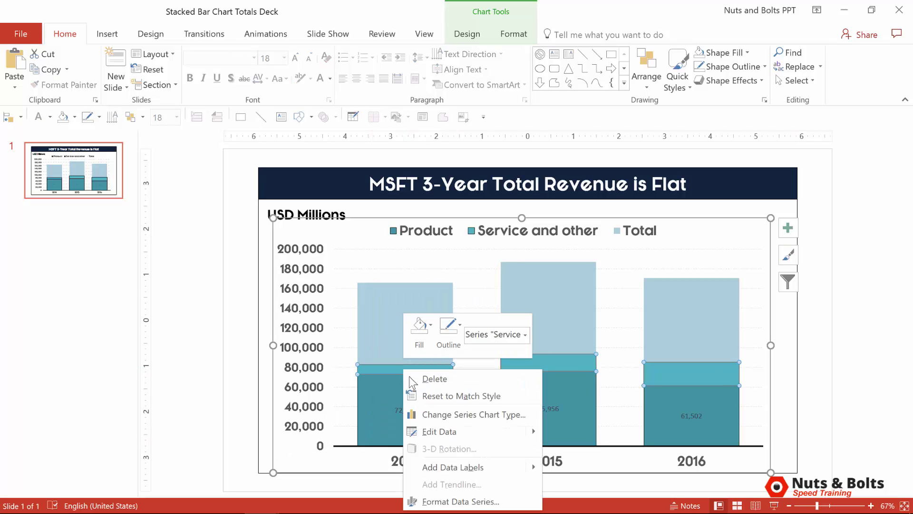
{"action": "left_click", "coordinate": [443, 466]}
{"action": "right_click", "coordinate": [415, 319]}
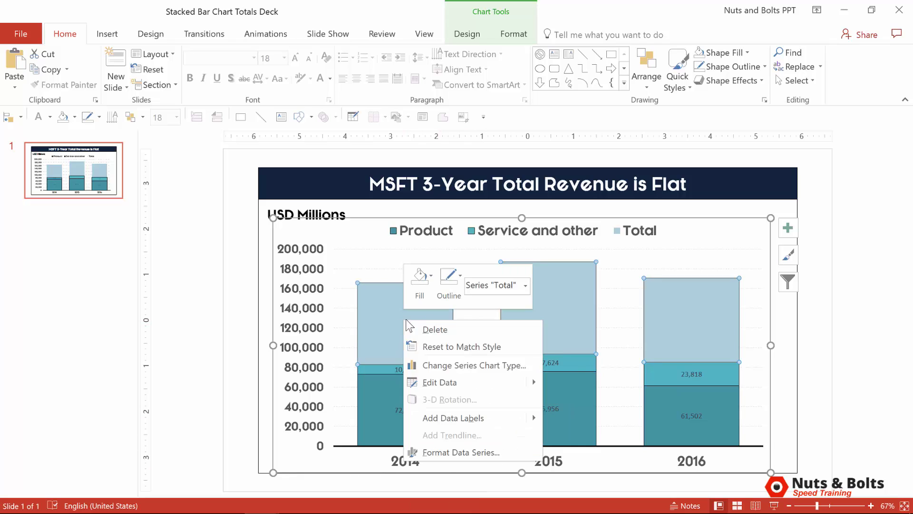
{"action": "left_click", "coordinate": [444, 415]}
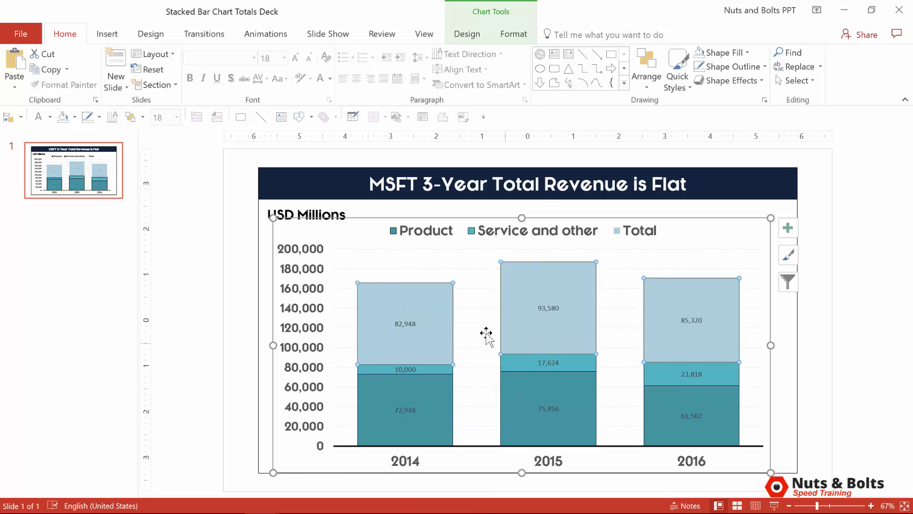
{"action": "left_click", "coordinate": [410, 324]}
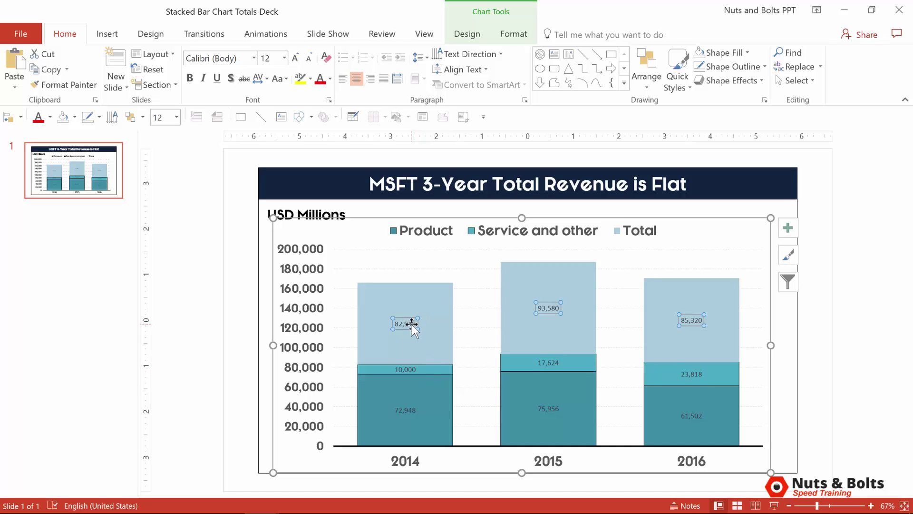
Enlarge the Total labels 82,948, 93,580 and 85,320 to 28 pt and make them bold.
{"action": "key", "text": "ctrl+shift+period"}
{"action": "key", "text": "ctrl+shift+period"}
{"action": "key", "text": "ctrl+shift+period"}
{"action": "key", "text": "ctrl+shift+period"}
{"action": "key", "text": "ctrl+shift+period"}
{"action": "key", "text": "ctrl+shift+period"}
{"action": "key", "text": "ctrl+b"}
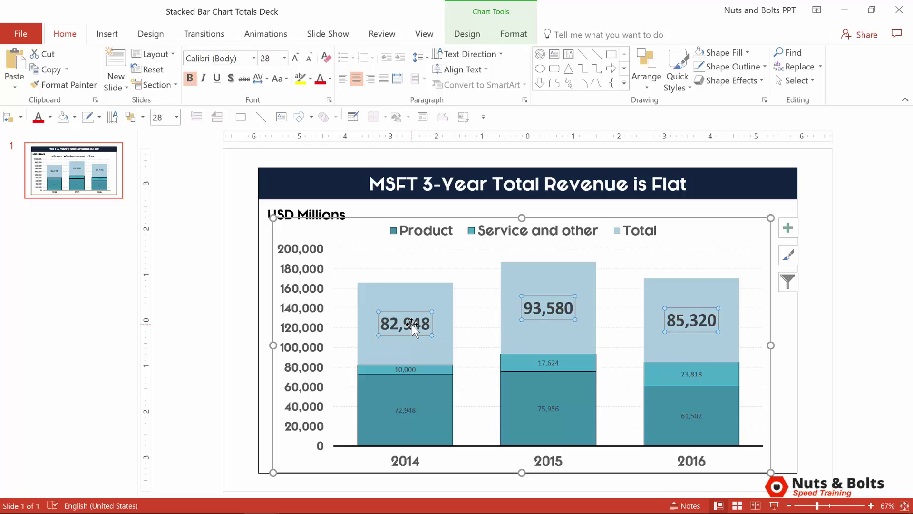
{"action": "left_click", "coordinate": [817, 304]}
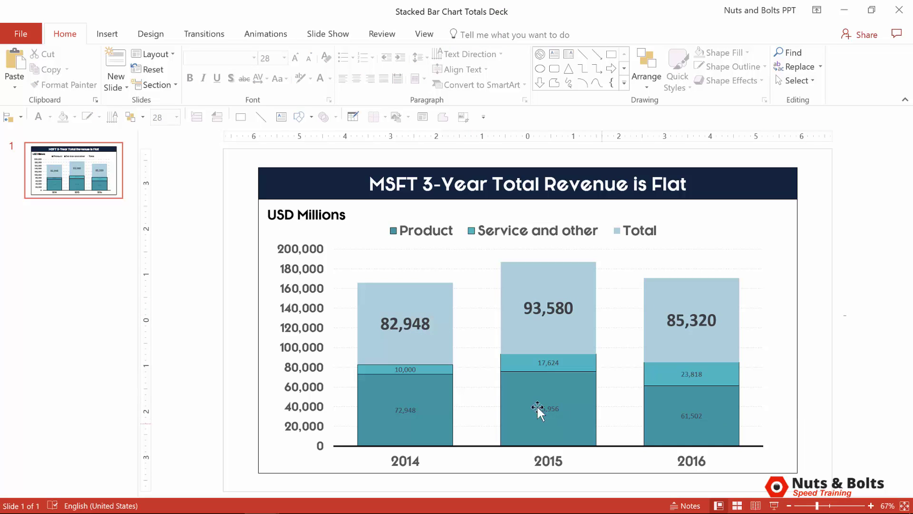
{"action": "left_click", "coordinate": [429, 338]}
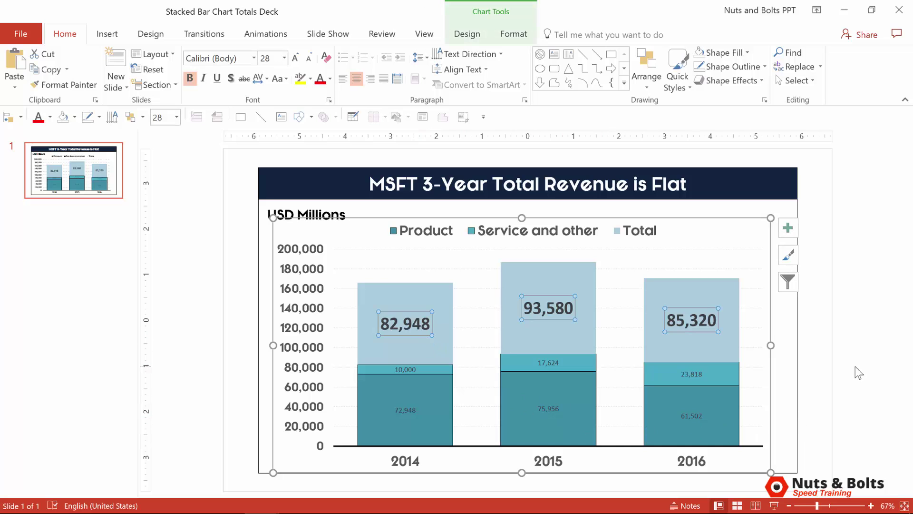
Set the Total data labels' position to Inside Base.
{"action": "key", "text": "ctrl+1"}
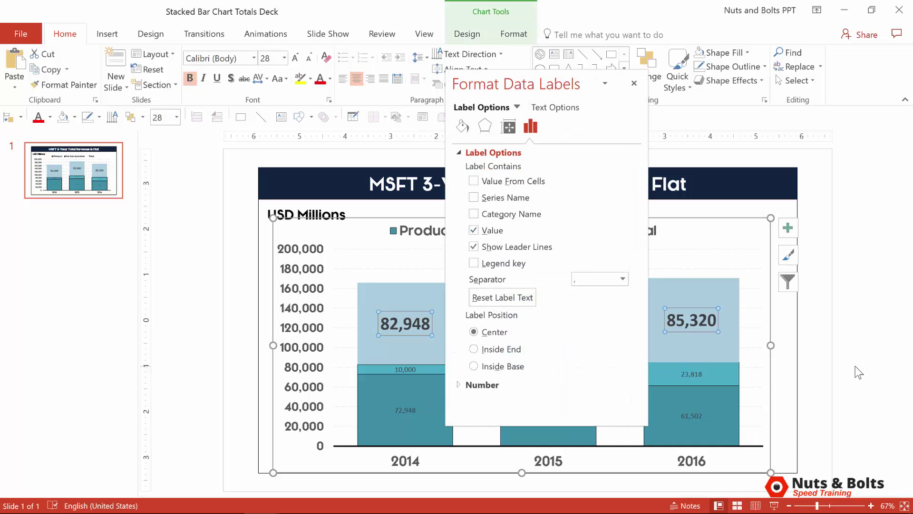
{"action": "left_click", "coordinate": [473, 366]}
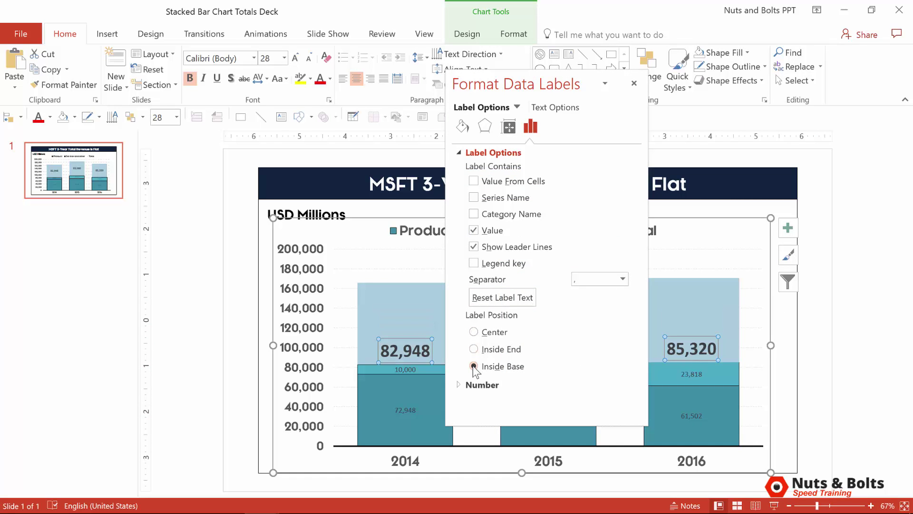
{"action": "left_click", "coordinate": [633, 84]}
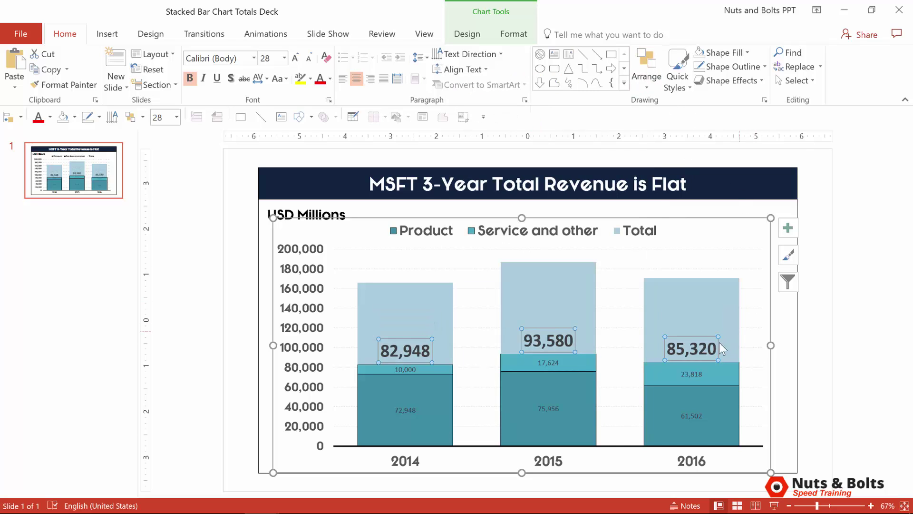
{"action": "mouse_move", "coordinate": [712, 377]}
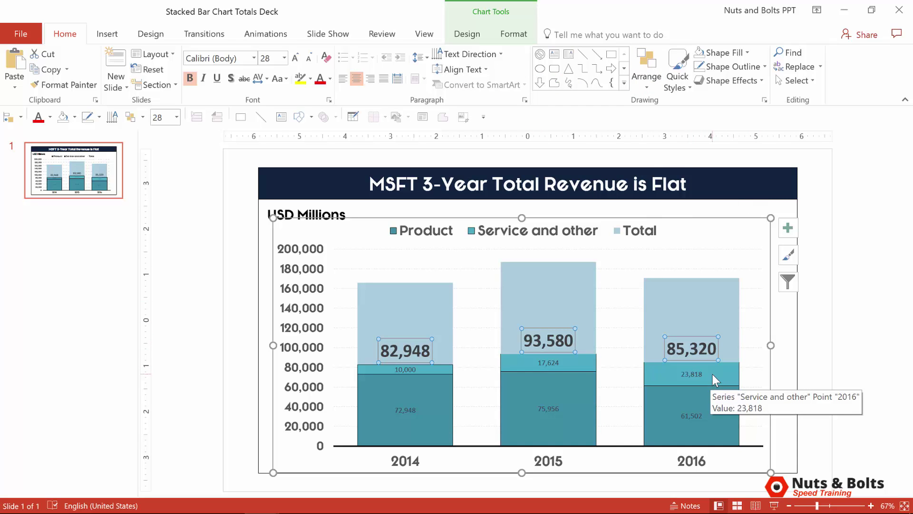
{"action": "left_click", "coordinate": [660, 294]}
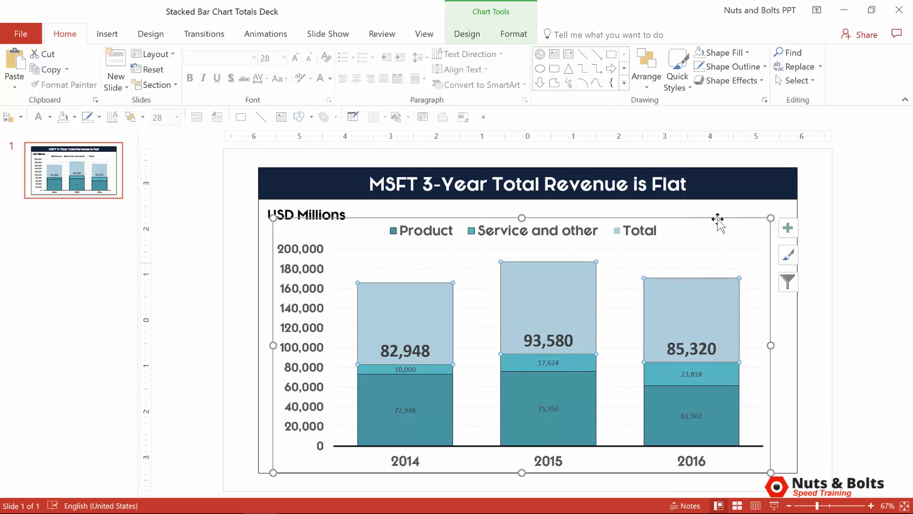
Set the Total series Shape Fill to No Fill.
{"action": "left_click", "coordinate": [521, 34]}
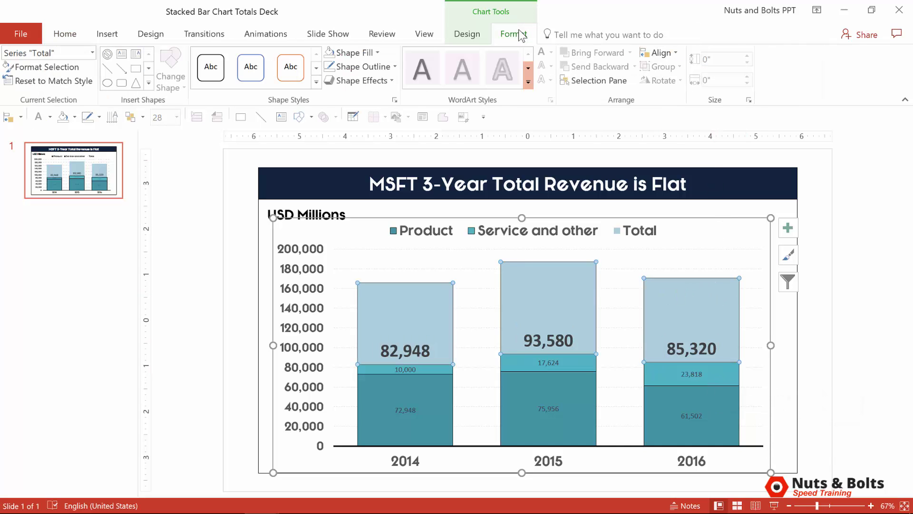
{"action": "left_click", "coordinate": [330, 53]}
{"action": "left_click", "coordinate": [868, 299]}
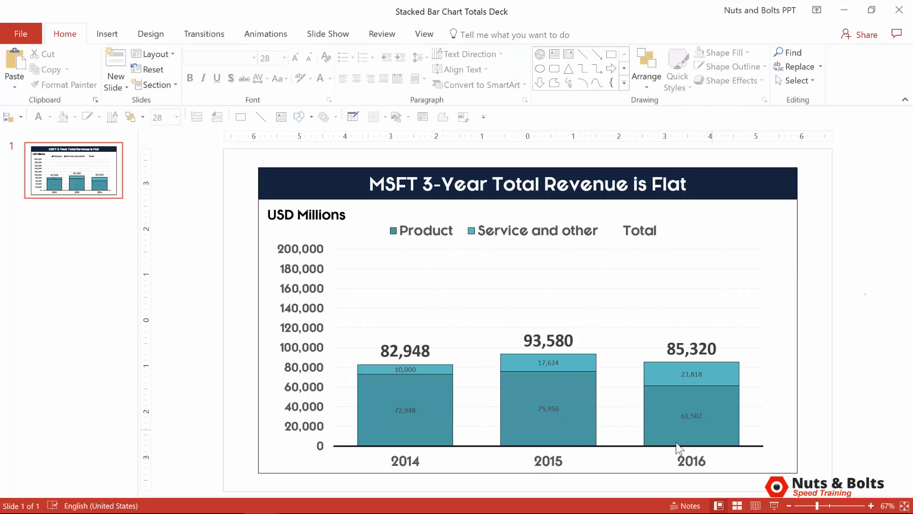
{"action": "left_click", "coordinate": [525, 354]}
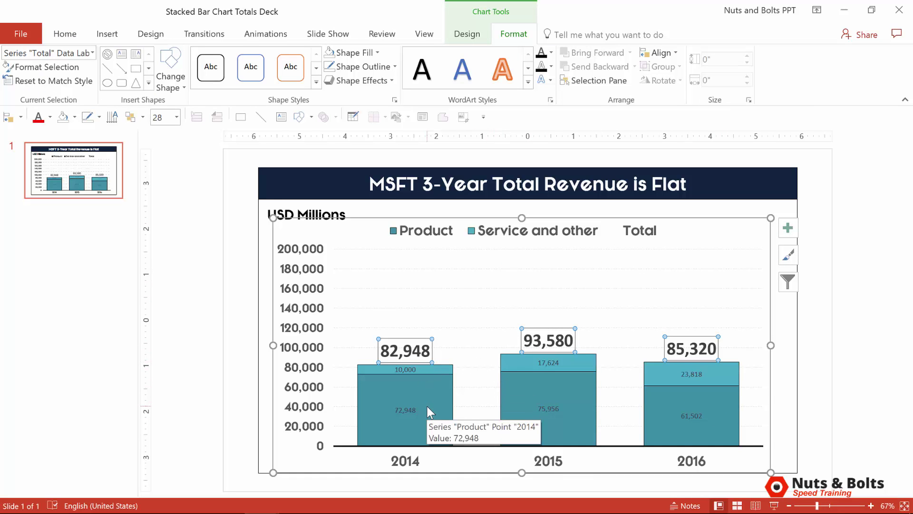
Set the vertical axis Maximum bound to 120,000, then delete the vertical axis.
{"action": "left_click", "coordinate": [316, 294]}
{"action": "left_click", "coordinate": [317, 293]}
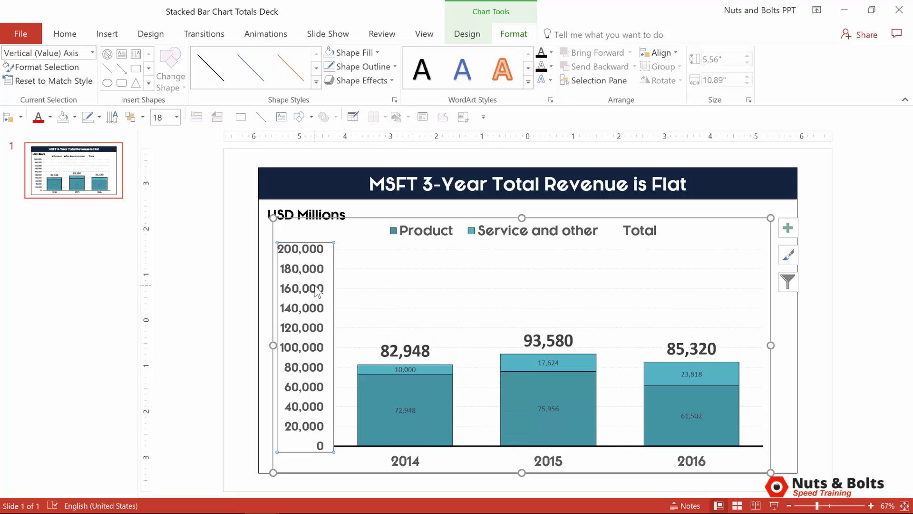
{"action": "double_click", "coordinate": [317, 292]}
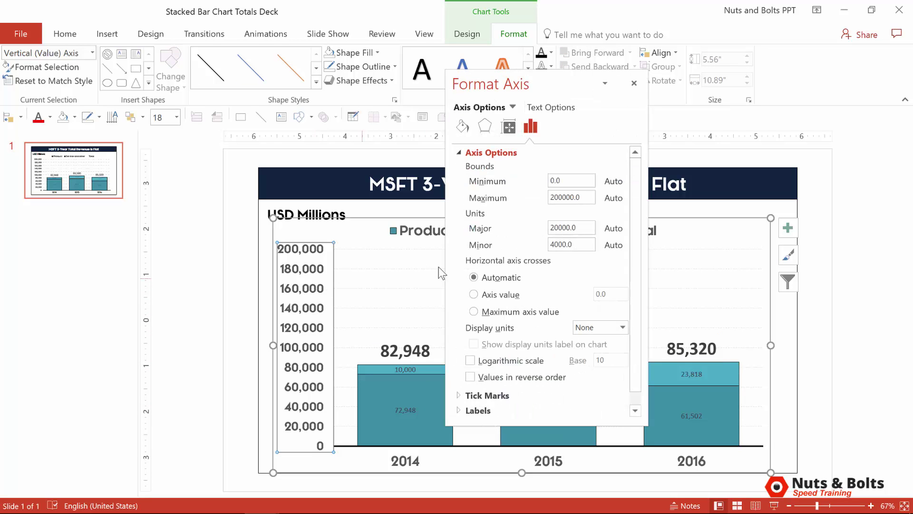
{"action": "double_click", "coordinate": [572, 198]}
{"action": "type", "text": "1"}
{"action": "key", "text": "Return"}
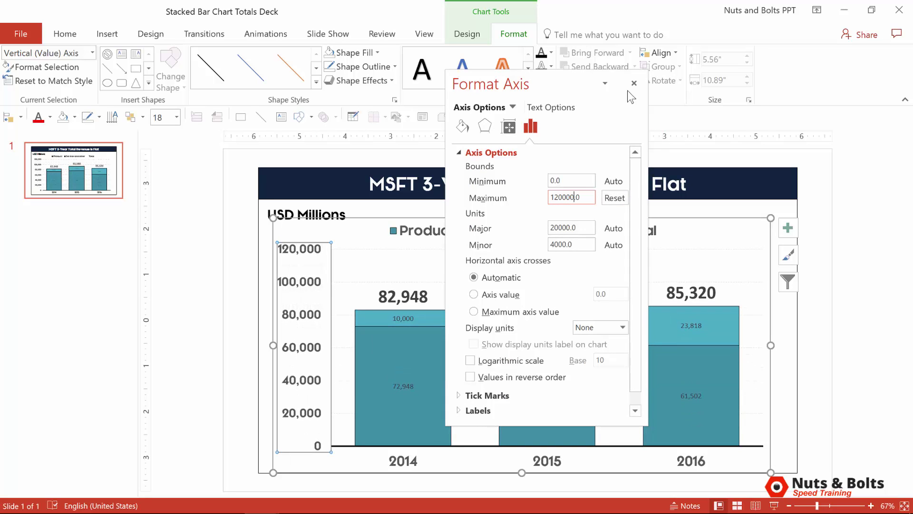
{"action": "left_click", "coordinate": [633, 84]}
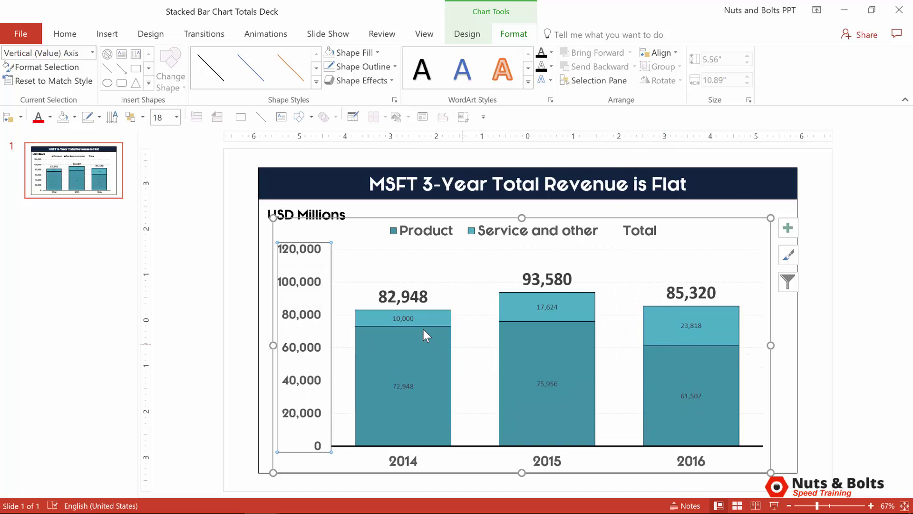
{"action": "key", "text": "Delete"}
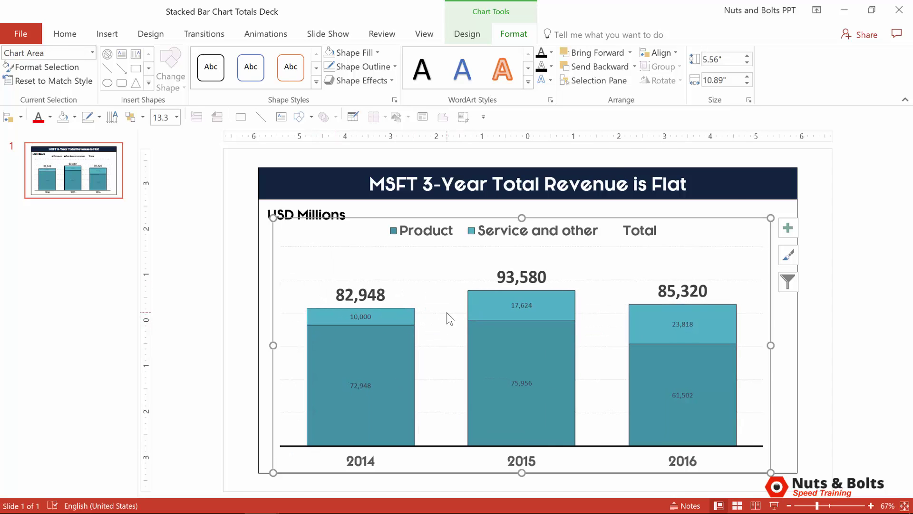
Enlarge the Service and other data labels to 18 pt.
{"action": "left_click", "coordinate": [441, 312]}
{"action": "left_click", "coordinate": [361, 316]}
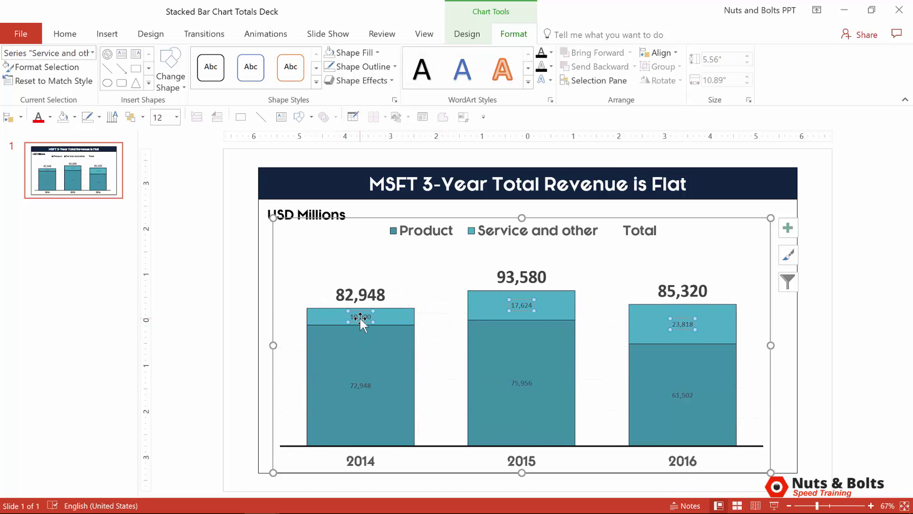
{"action": "key", "text": "ctrl+shift+period"}
{"action": "key", "text": "ctrl+shift+period"}
{"action": "key", "text": "ctrl+shift+period"}
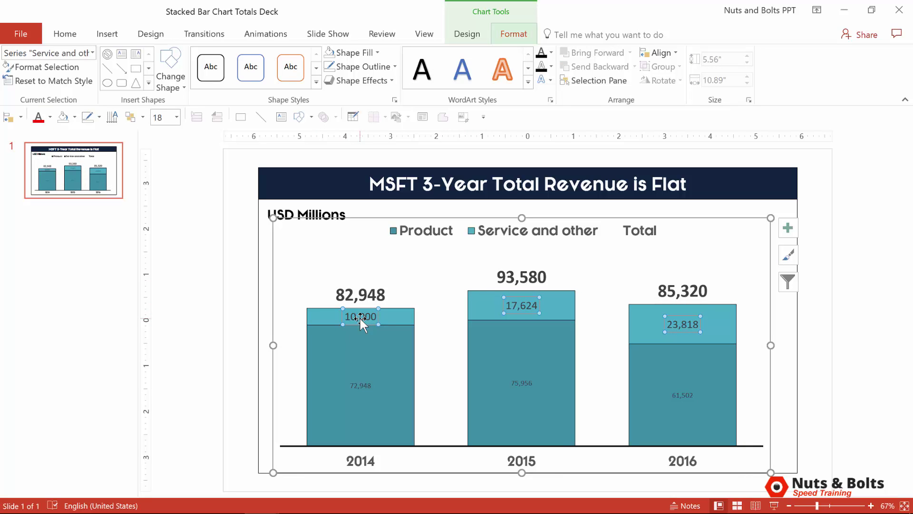
Make the Product data labels 20 pt white text.
{"action": "left_click", "coordinate": [354, 386]}
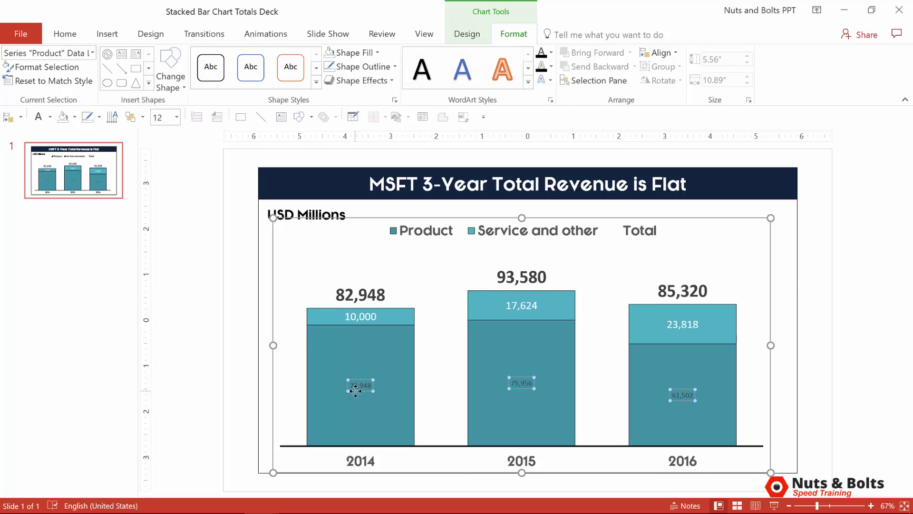
{"action": "key", "text": "ctrl+shift+period"}
{"action": "key", "text": "ctrl+shift+period"}
{"action": "key", "text": "alt+2"}
{"action": "key", "text": "Return"}
{"action": "key", "text": "Escape"}
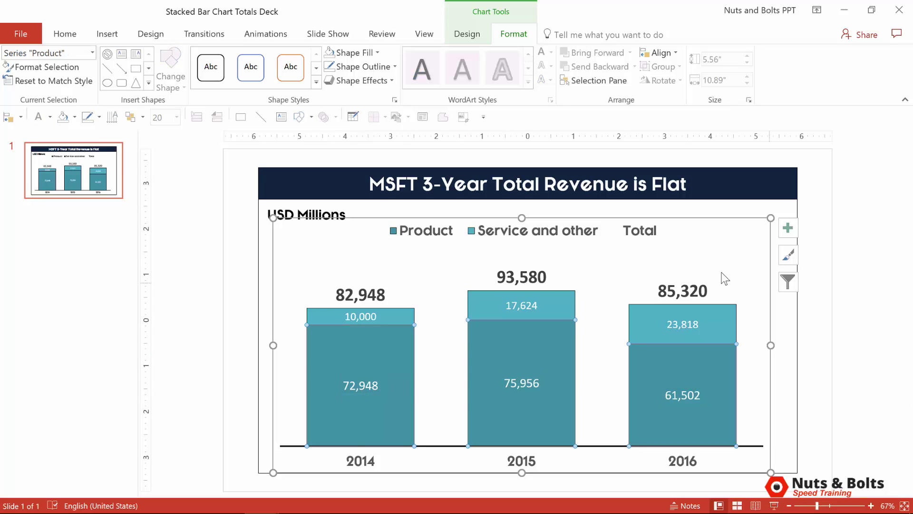
{"action": "left_click", "coordinate": [387, 314]}
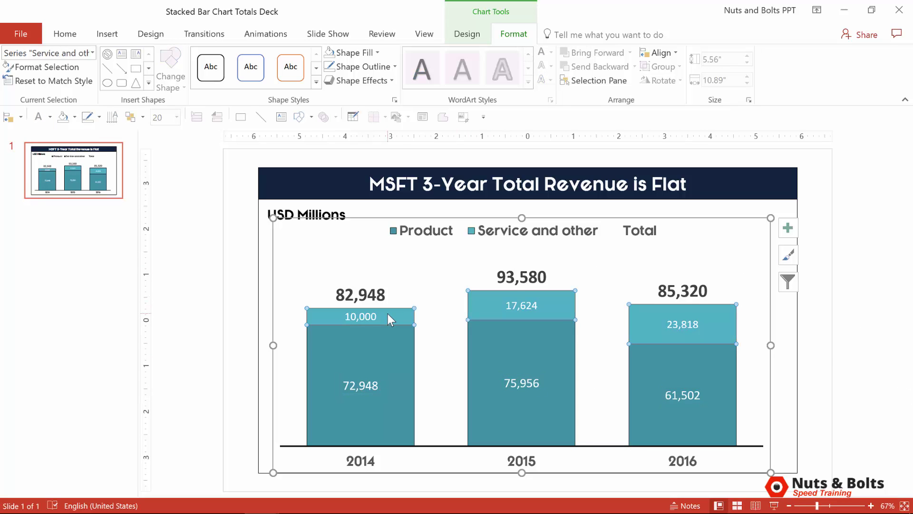
Enter 15,000 as the 2014 Service and other value in cell B3 of the chart data.
{"action": "right_click", "coordinate": [387, 316]}
{"action": "left_click", "coordinate": [427, 377]}
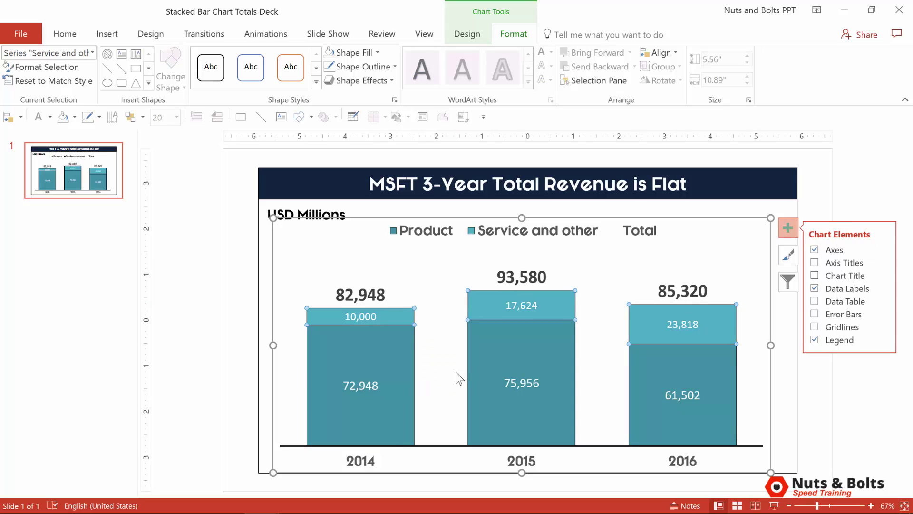
{"action": "left_click", "coordinate": [537, 153]}
{"action": "type", "text": "1"}
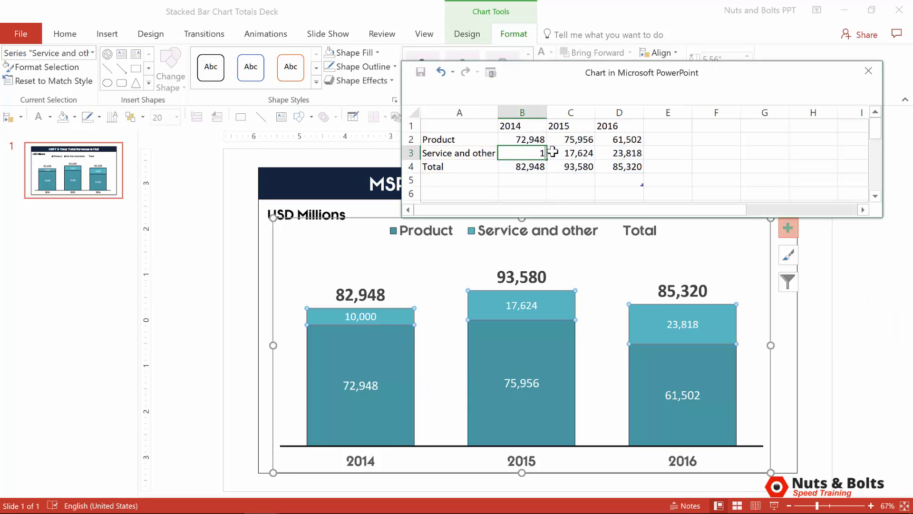
{"action": "type", "text": "5,000"}
{"action": "key", "text": "Return"}
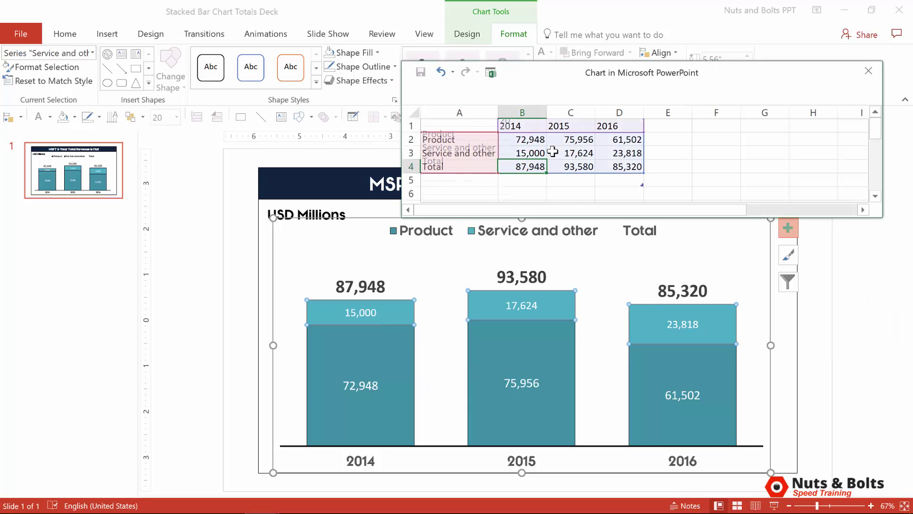